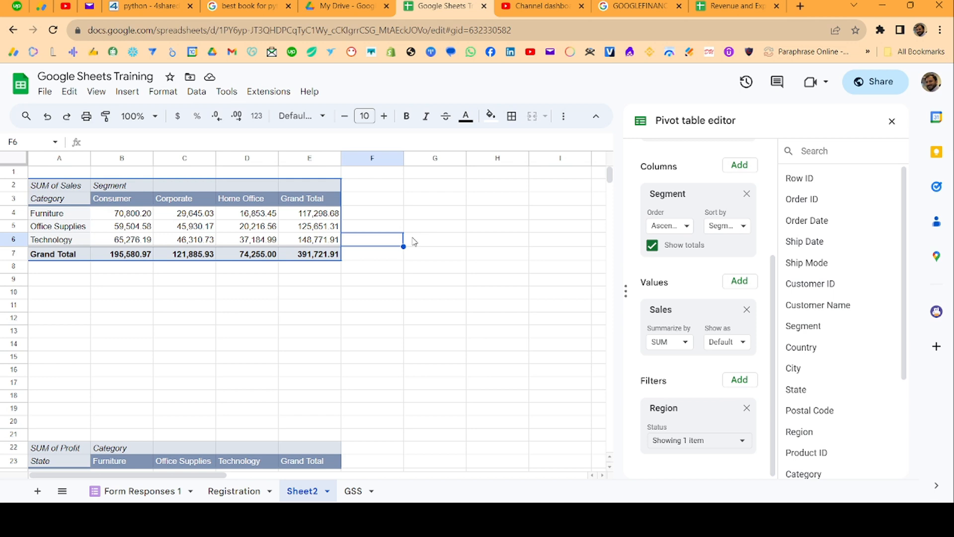
- Close the pivot table editor and insert a chart from the Category and Consumer cells A3:B6
{"action": "left_click", "coordinate": [892, 121]}
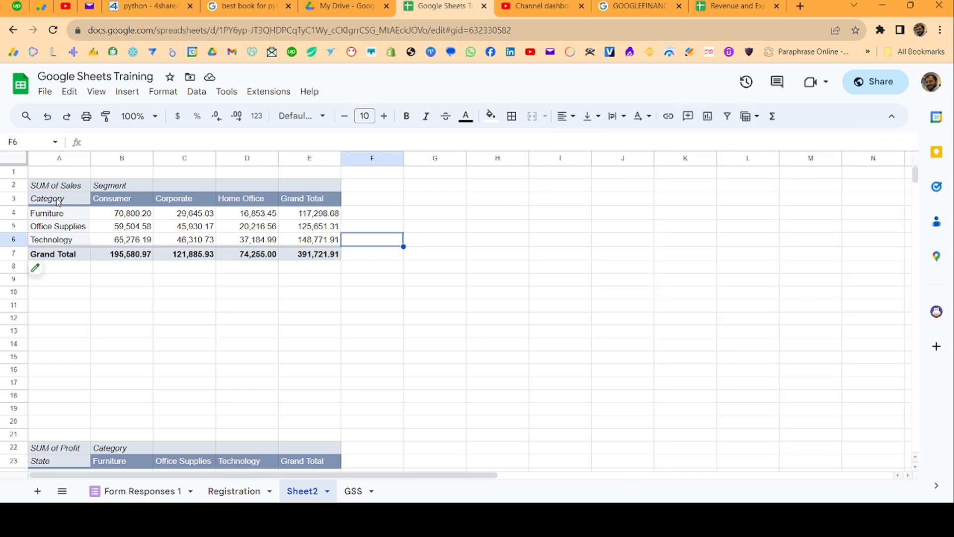
{"action": "left_click_drag", "start_coordinate": [56, 199], "coordinate": [101, 240]}
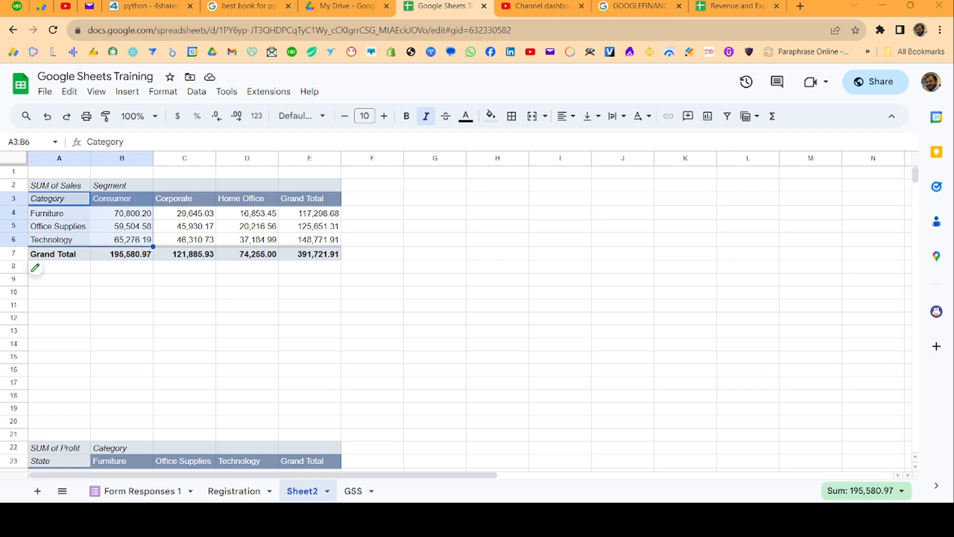
{"action": "left_click", "coordinate": [124, 98]}
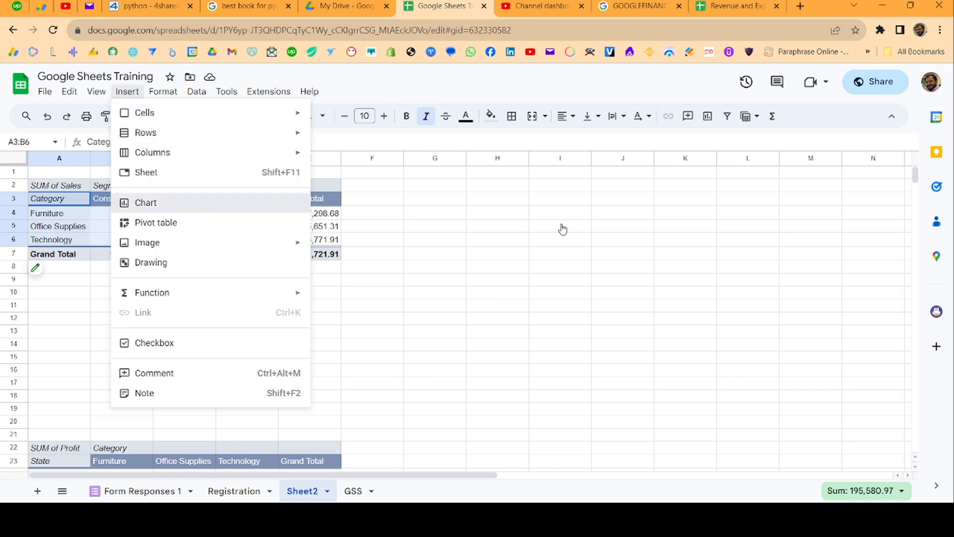
{"action": "left_click", "coordinate": [198, 209]}
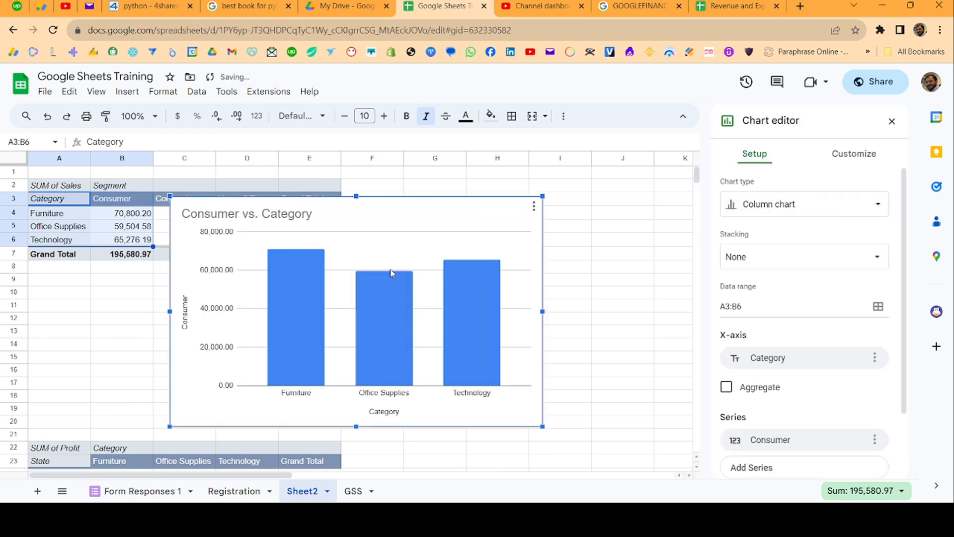
- Change the Consumer vs. Category chart type from column to a standard pie chart
{"action": "left_click", "coordinate": [811, 210]}
{"action": "scroll", "coordinate": [820, 271], "scroll_direction": "down", "scroll_amount": 3}
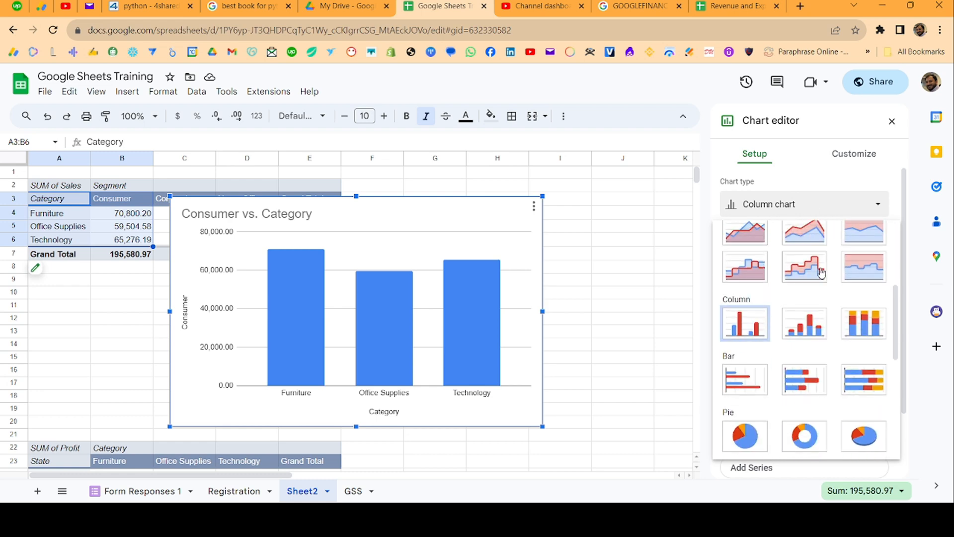
{"action": "scroll", "coordinate": [821, 272], "scroll_direction": "down", "scroll_amount": 4}
{"action": "left_click", "coordinate": [744, 254]}
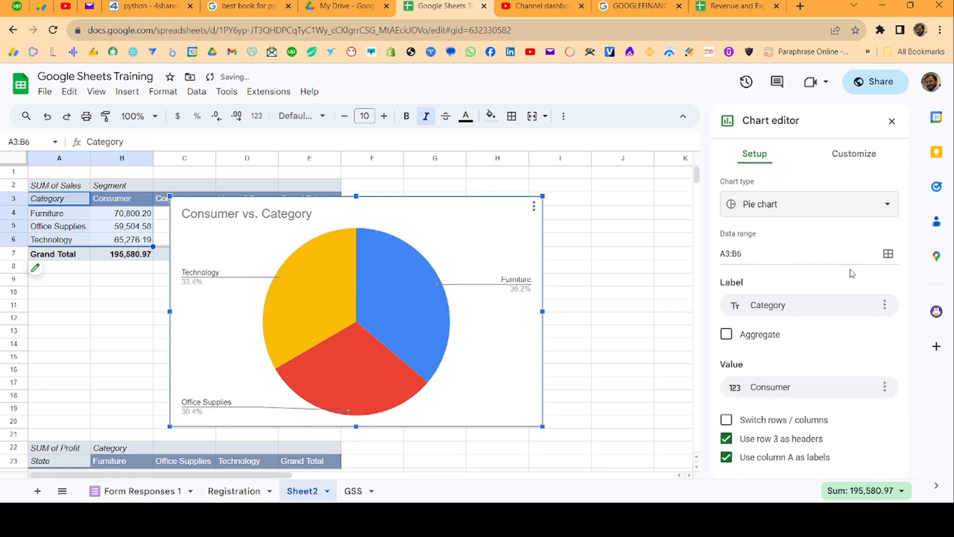
- Change the Consumer vs. Category chart type to 3D pie chart
{"action": "left_click", "coordinate": [805, 205]}
{"action": "scroll", "coordinate": [850, 350], "scroll_direction": "down", "scroll_amount": 10}
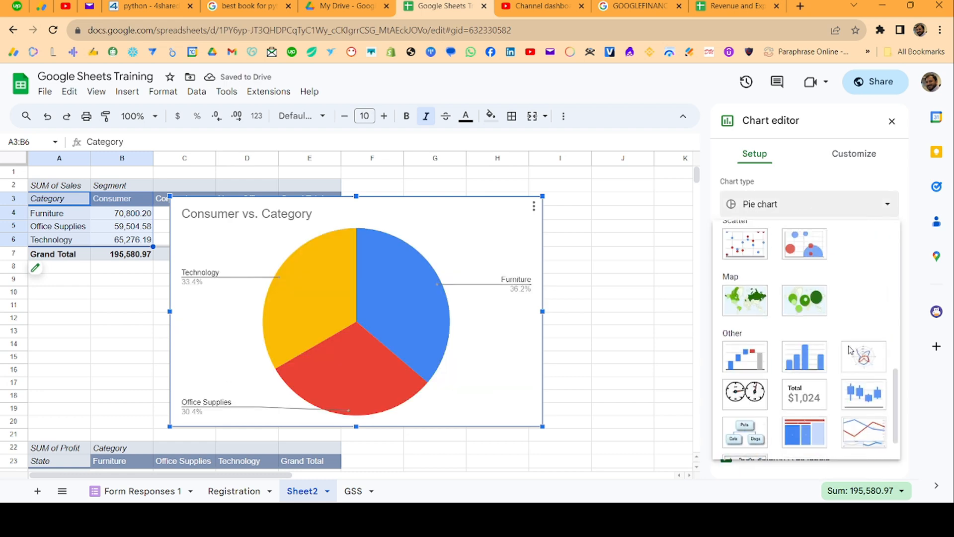
{"action": "scroll", "coordinate": [875, 308], "scroll_direction": "up", "scroll_amount": 5}
{"action": "left_click", "coordinate": [873, 309]}
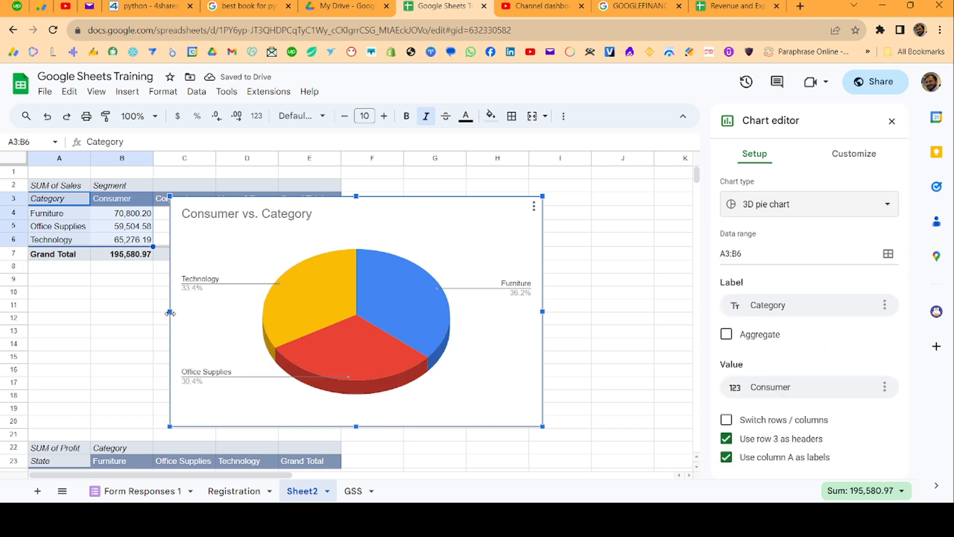
- Resize the 3D pie chart and place it beside the sales pivot table, spanning about columns F to J
{"action": "left_click_drag", "start_coordinate": [170, 312], "coordinate": [372, 311]}
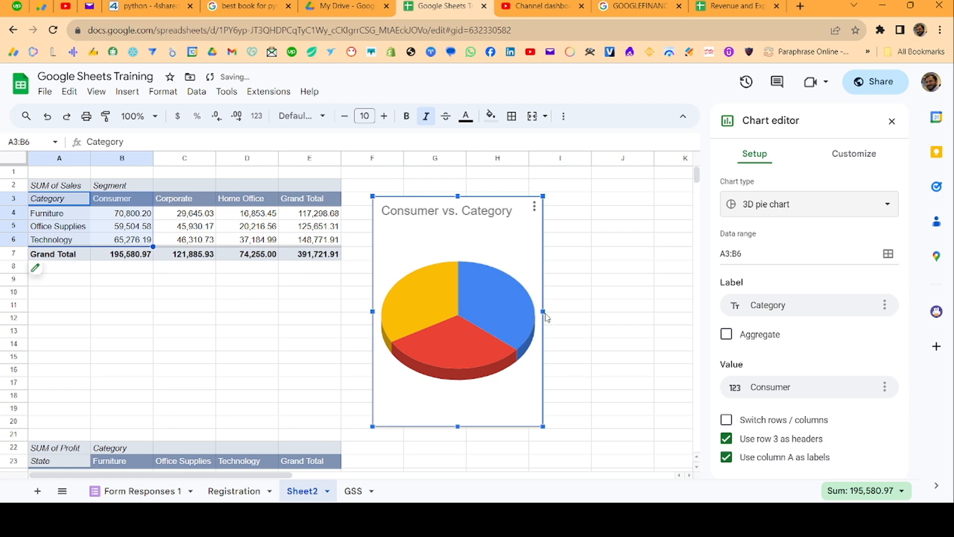
{"action": "left_click_drag", "start_coordinate": [543, 312], "coordinate": [673, 311]}
{"action": "left_click_drag", "start_coordinate": [532, 242], "coordinate": [532, 219]}
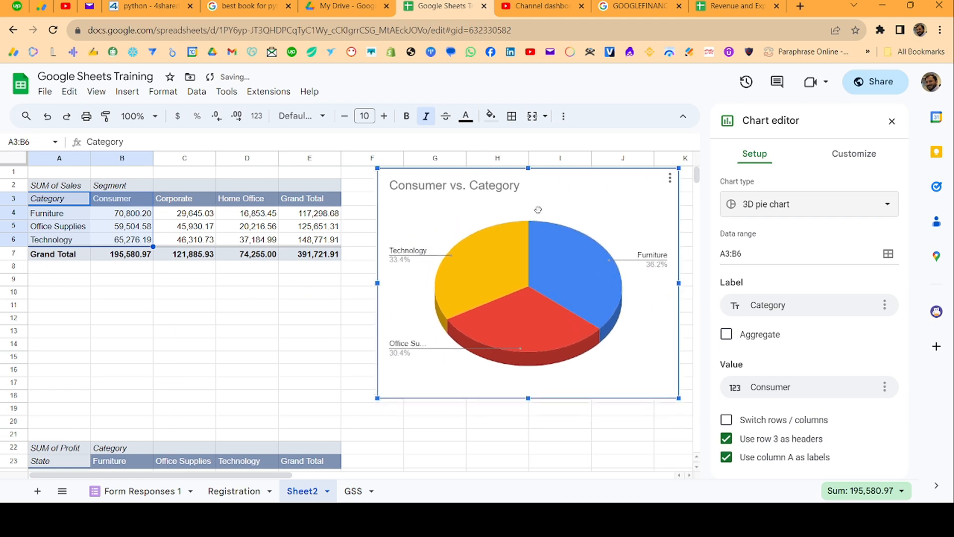
- Insert a second chart from A3:D6, covering the Consumer, Corporate and Home Office sales by category
{"action": "left_click", "coordinate": [46, 200]}
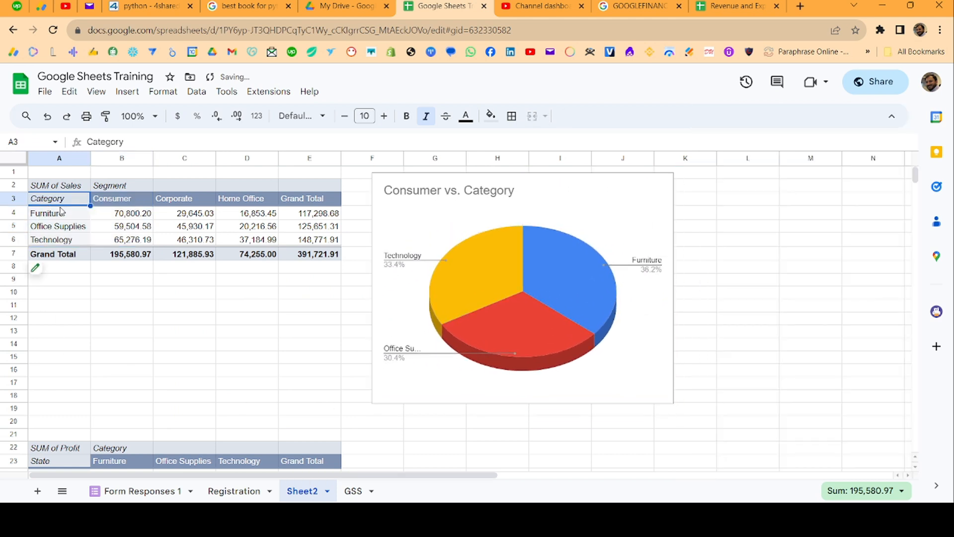
{"action": "left_click", "coordinate": [234, 243], "text": "shift"}
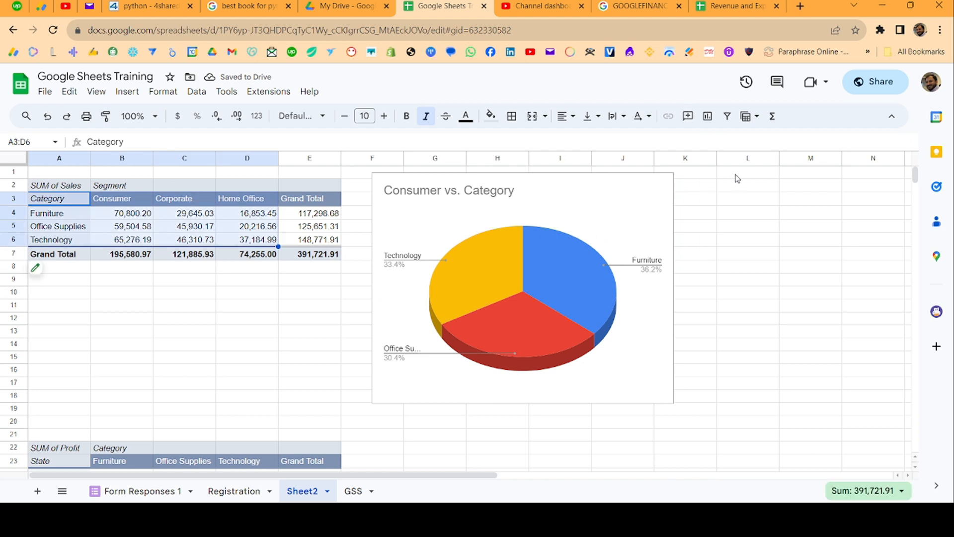
{"action": "left_click", "coordinate": [137, 96]}
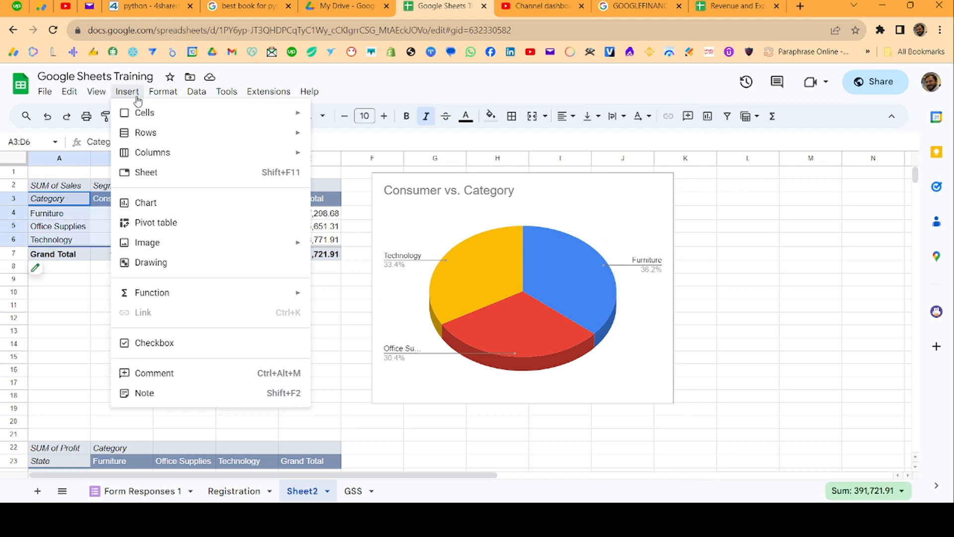
{"action": "left_click", "coordinate": [157, 206]}
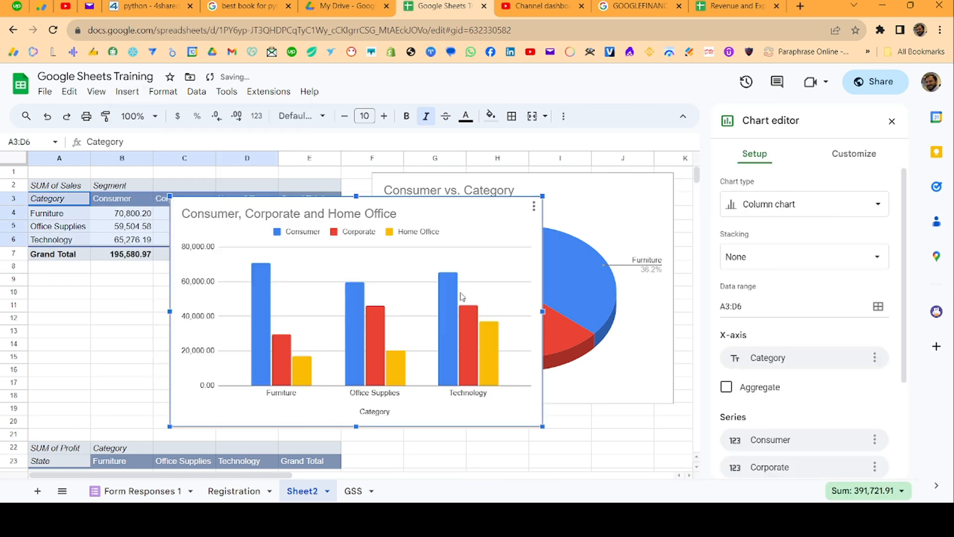
- Change the Consumer, Corporate and Home Office chart type to Scorecard chart
{"action": "left_click", "coordinate": [784, 199]}
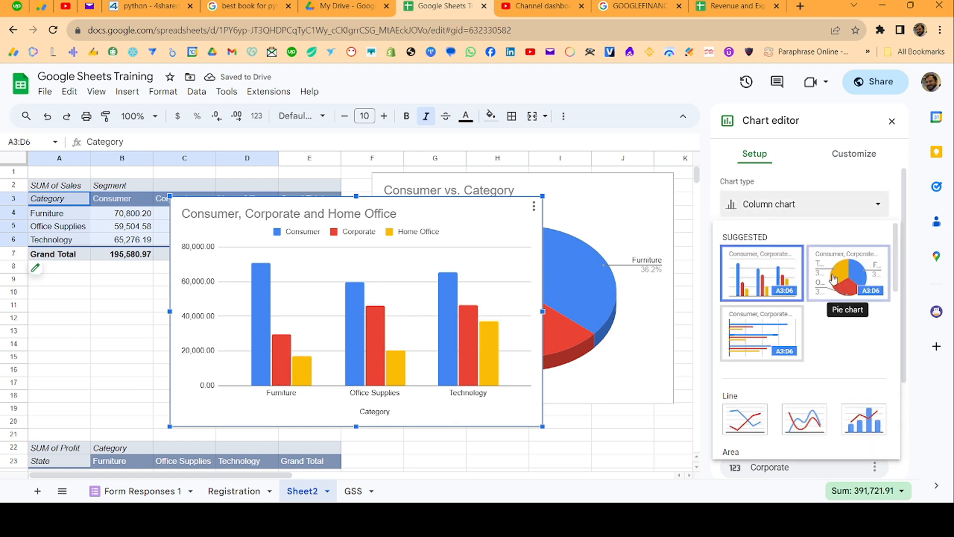
{"action": "scroll", "coordinate": [827, 323], "scroll_direction": "down", "scroll_amount": 4}
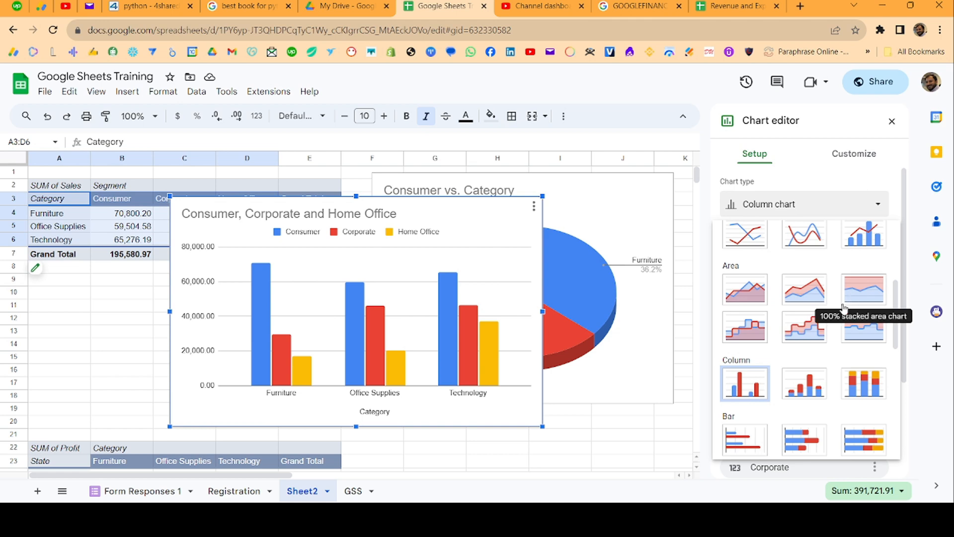
{"action": "scroll", "coordinate": [843, 308], "scroll_direction": "down", "scroll_amount": 1}
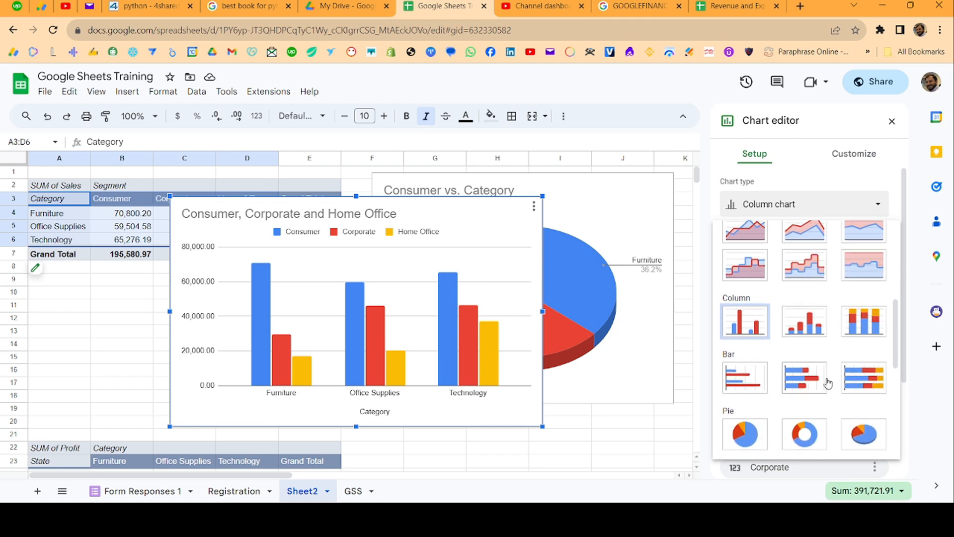
{"action": "scroll", "coordinate": [819, 382], "scroll_direction": "down", "scroll_amount": 5}
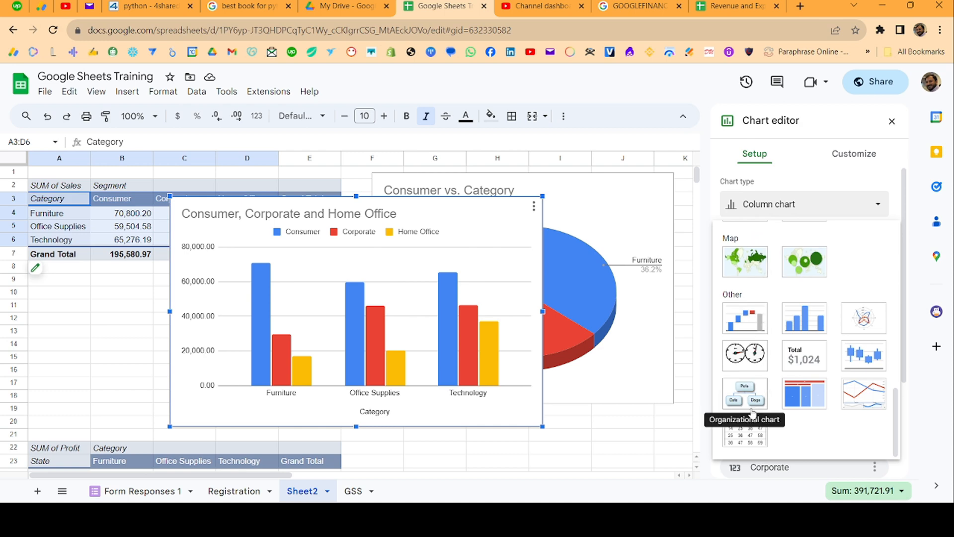
{"action": "left_click", "coordinate": [805, 357]}
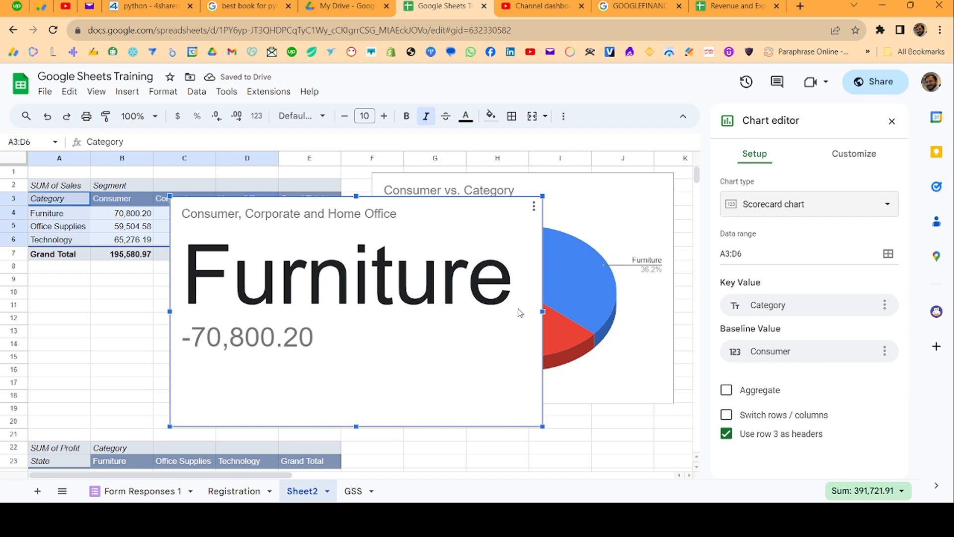
- Shrink the scorecard chart, move it below the sales pivot table around rows 9 to 15, and deselect it
{"action": "left_click_drag", "start_coordinate": [544, 309], "coordinate": [332, 314]}
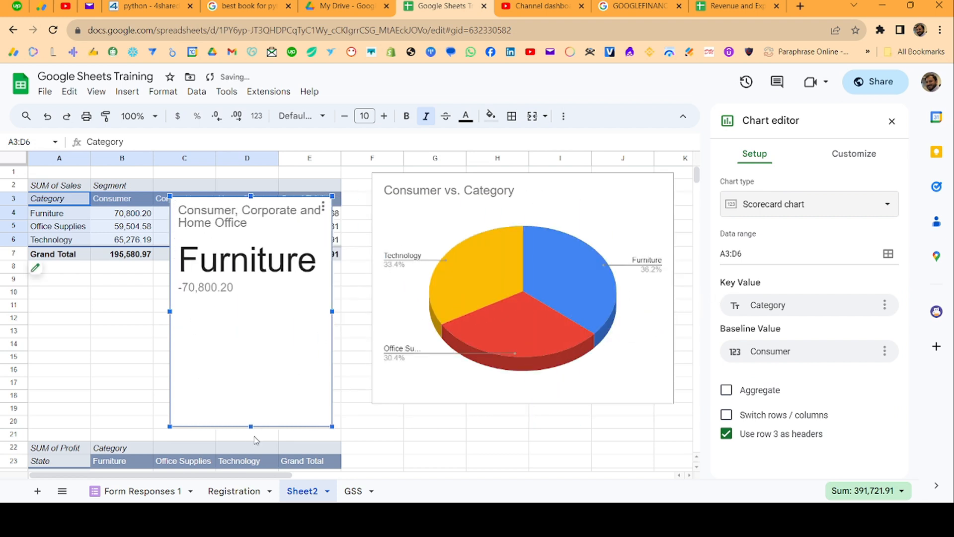
{"action": "left_click_drag", "start_coordinate": [251, 426], "coordinate": [250, 275]}
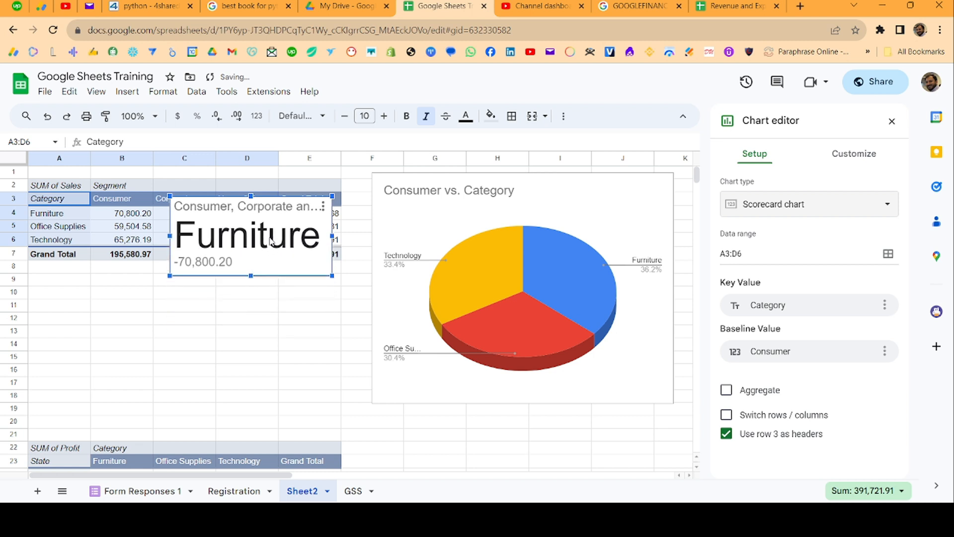
{"action": "left_click_drag", "start_coordinate": [254, 234], "coordinate": [129, 312]}
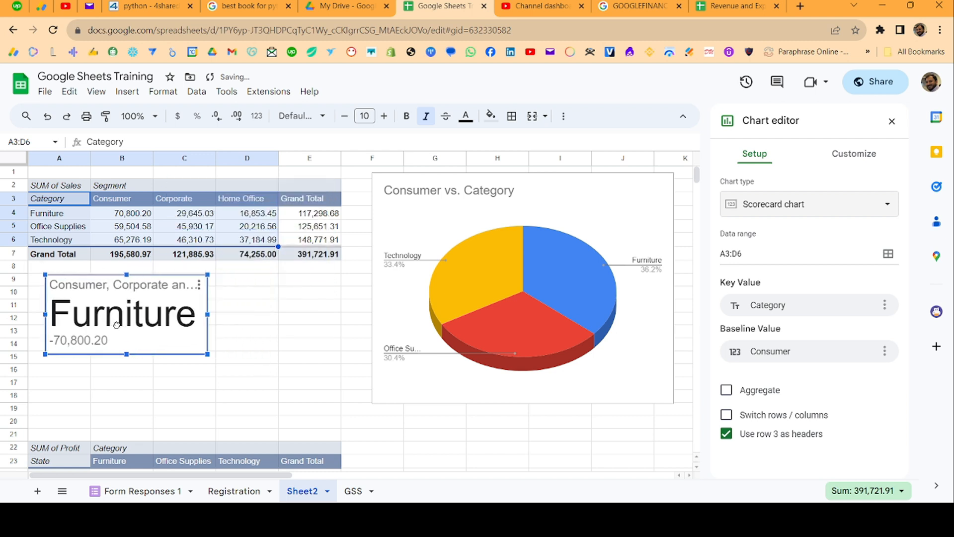
{"action": "left_click", "coordinate": [267, 332]}
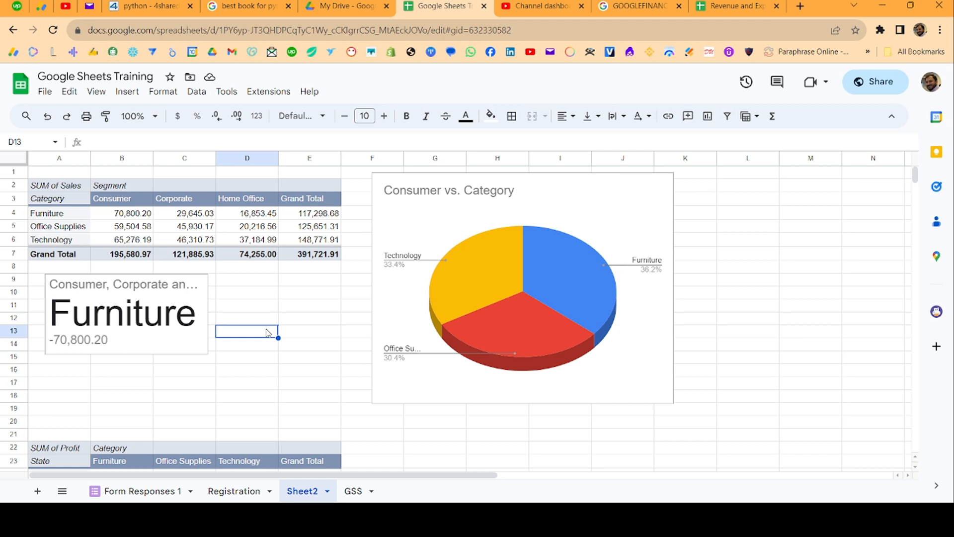
- Open the Consumer vs. Category pie chart for editing and display its customization settings
{"action": "left_click", "coordinate": [491, 192]}
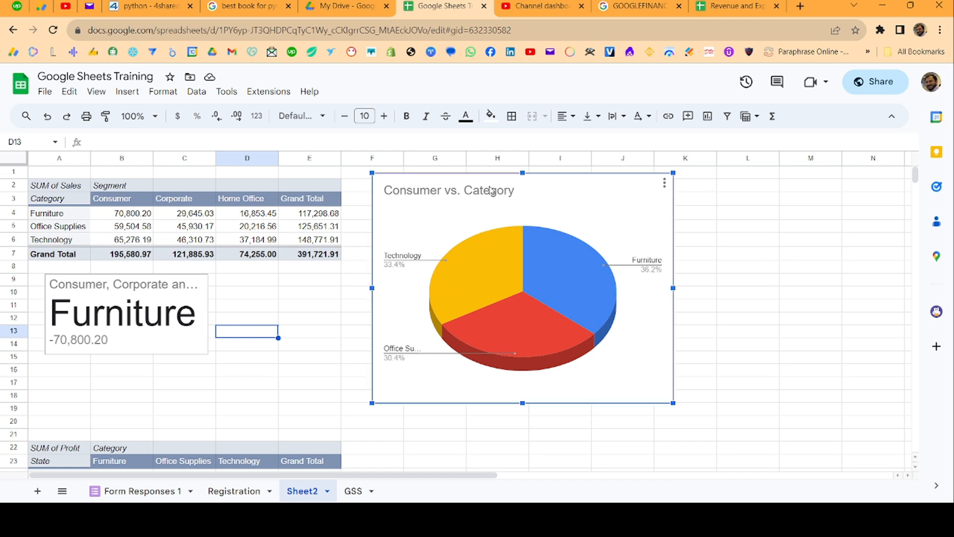
{"action": "left_click", "coordinate": [664, 183]}
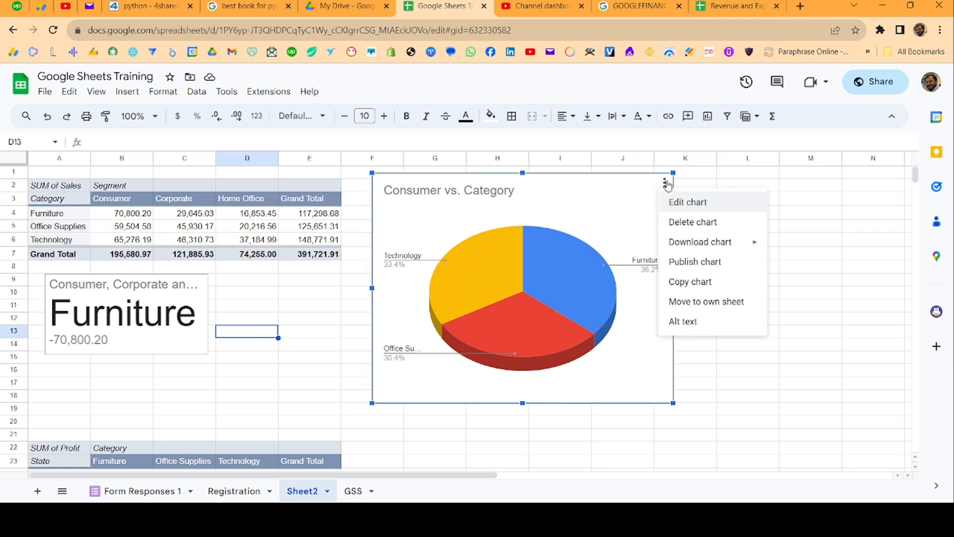
{"action": "left_click", "coordinate": [691, 204]}
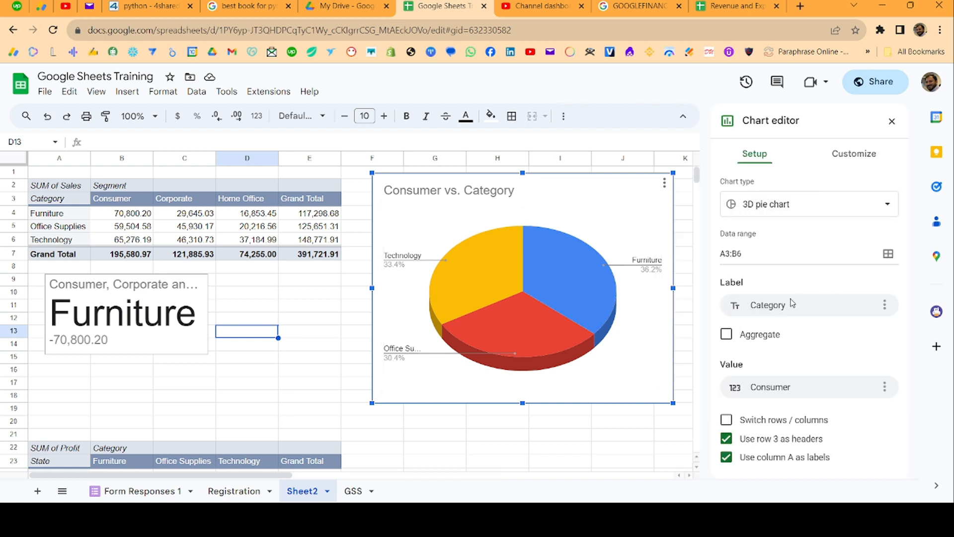
{"action": "left_click", "coordinate": [862, 158]}
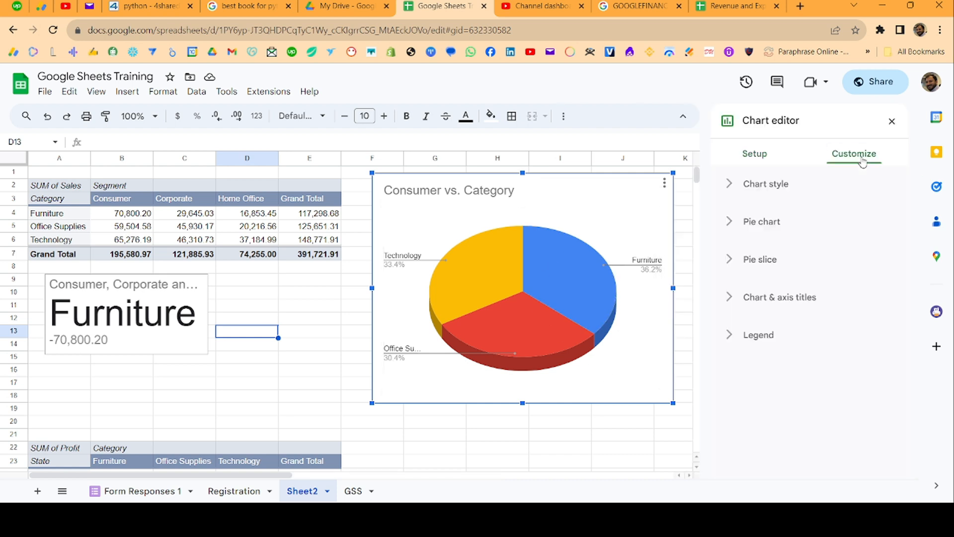
- Examine the background color and font options in the pie chart's chart style settings
{"action": "left_click", "coordinate": [741, 191]}
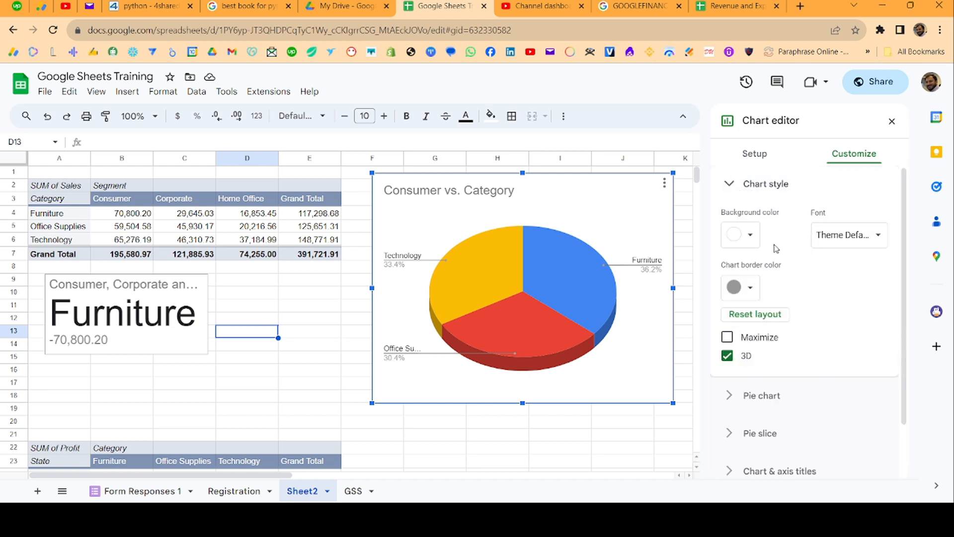
{"action": "left_click", "coordinate": [750, 234]}
{"action": "left_click", "coordinate": [749, 234]}
{"action": "left_click", "coordinate": [865, 239]}
{"action": "left_click", "coordinate": [843, 198]}
{"action": "left_click", "coordinate": [781, 185]}
{"action": "scroll", "coordinate": [753, 323], "scroll_direction": "down", "scroll_amount": 1}
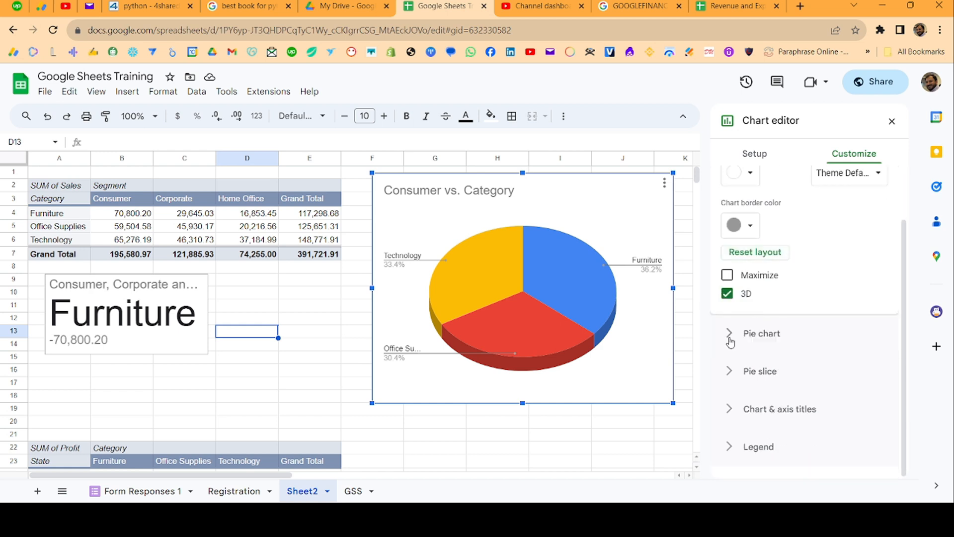
- Set the pie chart's donut hole to 25%
{"action": "left_click", "coordinate": [730, 341]}
{"action": "scroll", "coordinate": [772, 310], "scroll_direction": "up", "scroll_amount": 1}
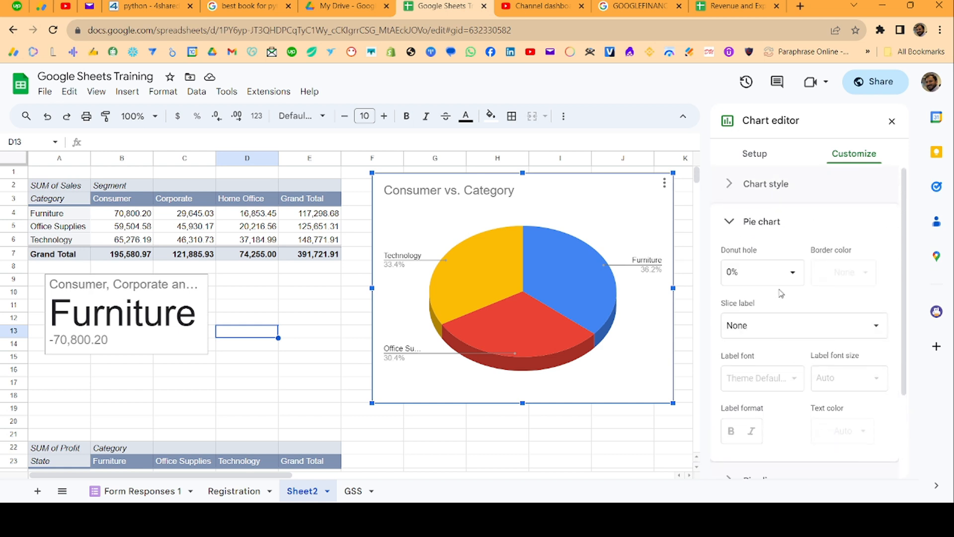
{"action": "left_click", "coordinate": [788, 274]}
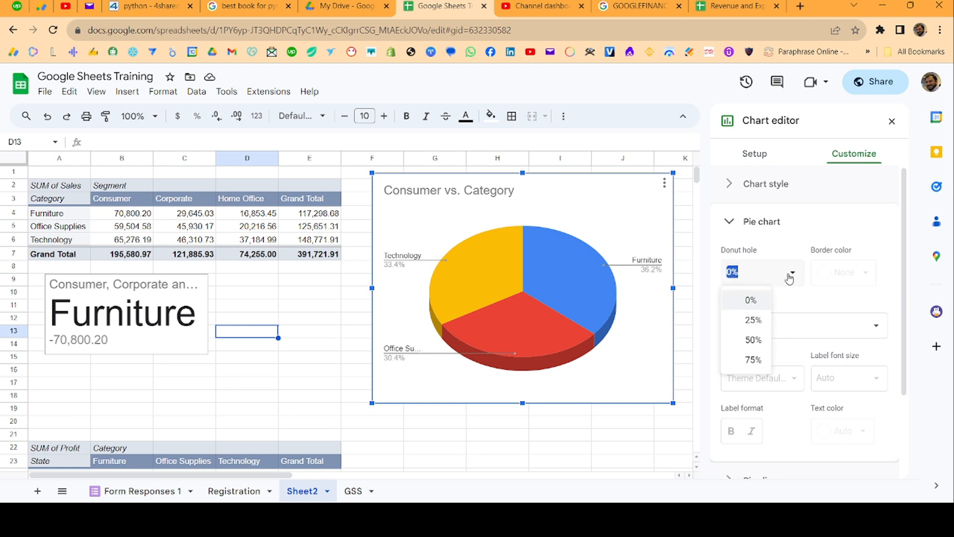
{"action": "left_click", "coordinate": [748, 322]}
- Enlarge the pie chart's donut hole to 50% and set its slice label to Label
{"action": "left_click", "coordinate": [748, 326]}
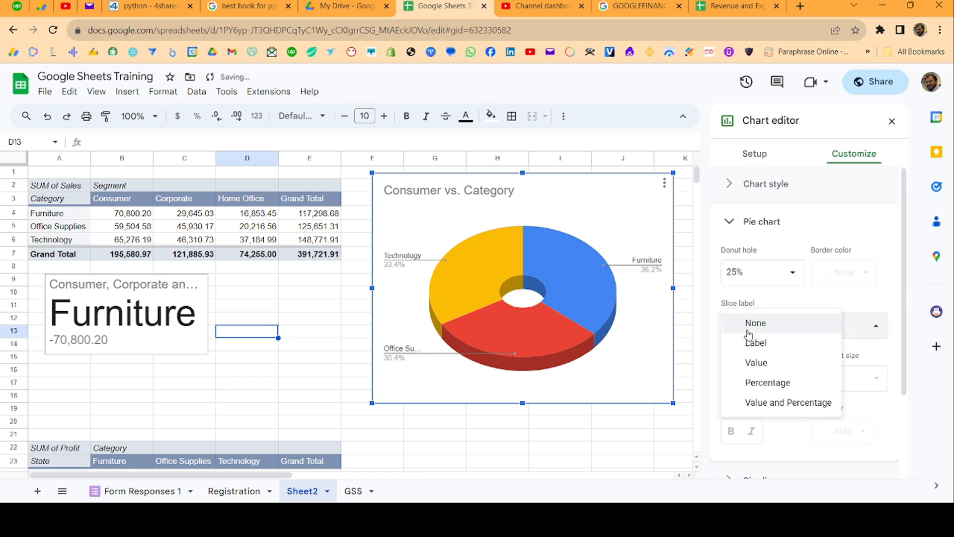
{"action": "left_click", "coordinate": [753, 268]}
{"action": "left_click", "coordinate": [750, 341]}
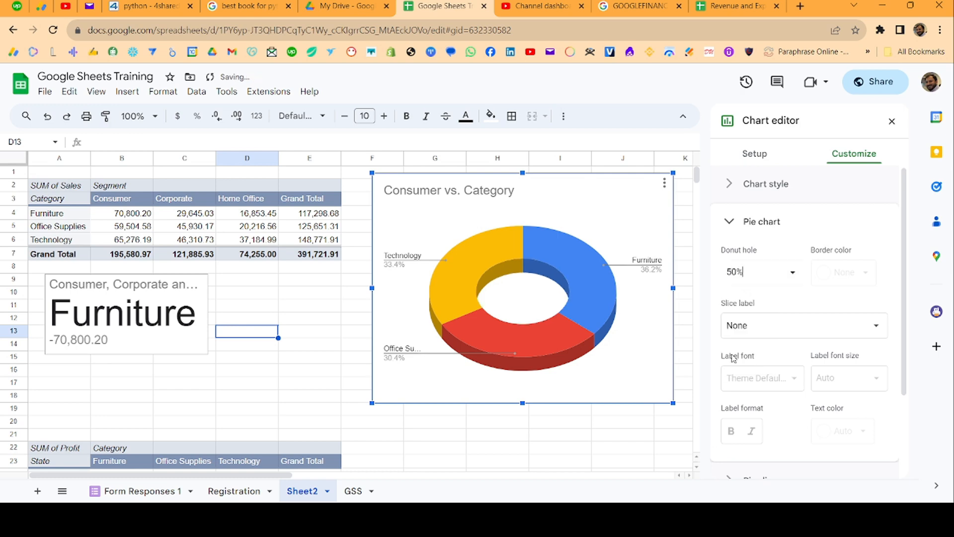
{"action": "left_click", "coordinate": [820, 327]}
{"action": "left_click", "coordinate": [778, 345]}
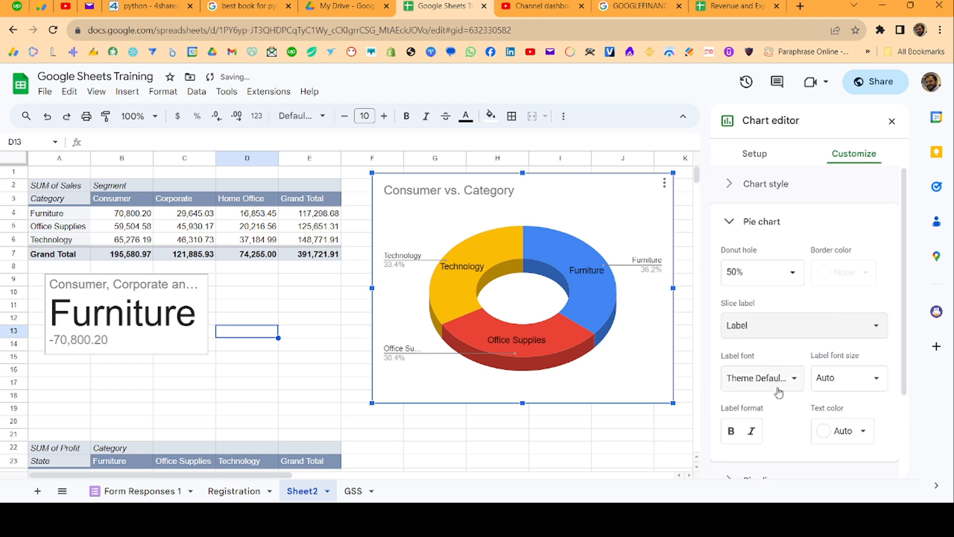
- Change the color of the pie chart's Furniture slice to green
{"action": "scroll", "coordinate": [777, 389], "scroll_direction": "down", "scroll_amount": 3}
{"action": "left_click", "coordinate": [749, 376]}
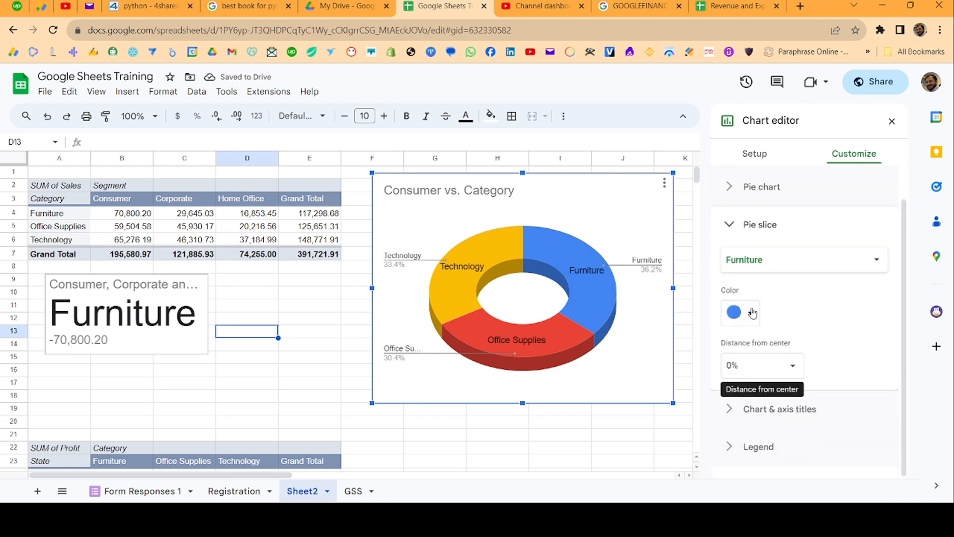
{"action": "left_click", "coordinate": [781, 262]}
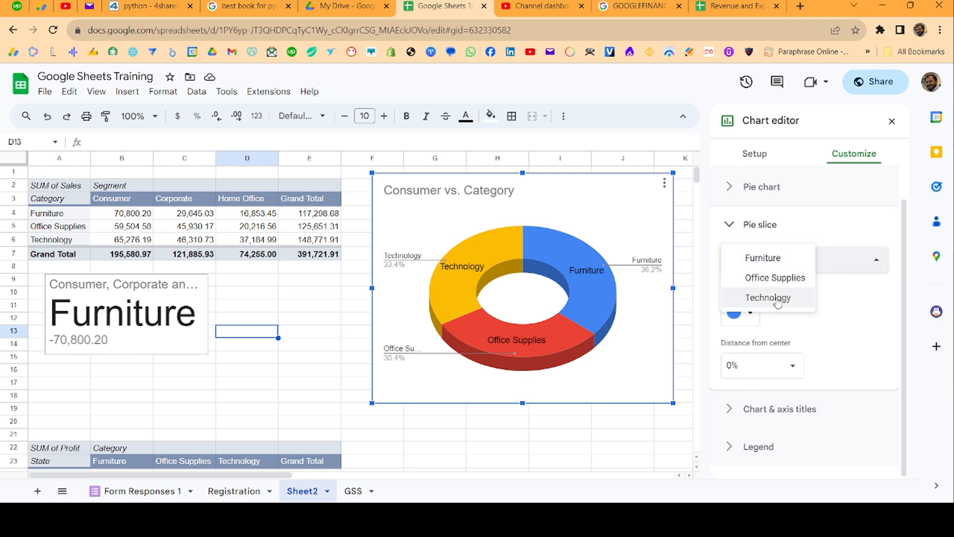
{"action": "left_click", "coordinate": [773, 257]}
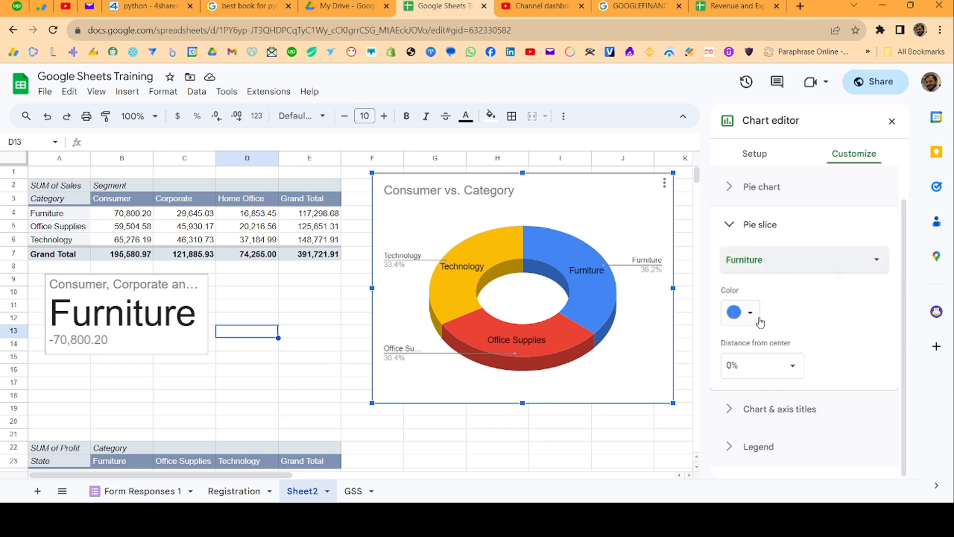
{"action": "left_click", "coordinate": [750, 313]}
{"action": "left_click", "coordinate": [754, 284]}
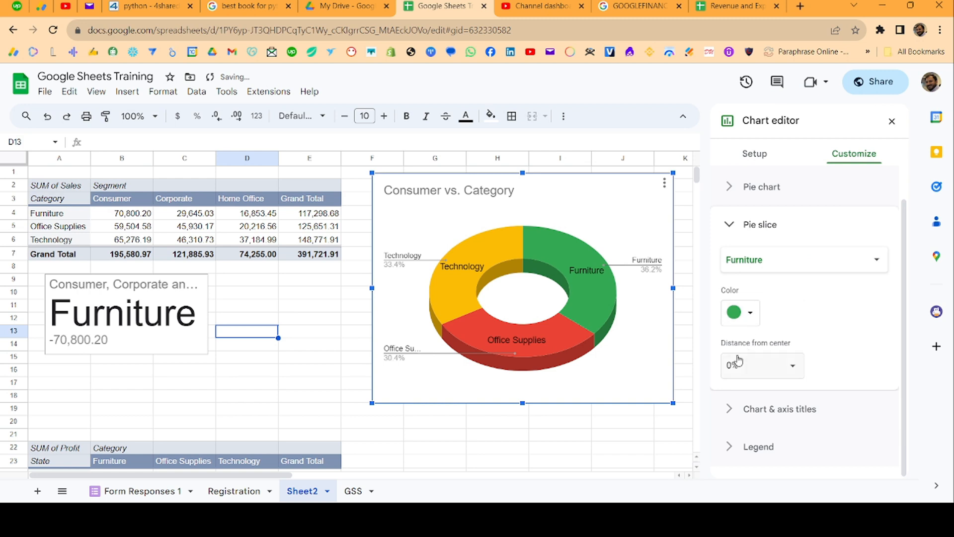
- Change the color of the pie chart's Technology slice to magenta
{"action": "left_click", "coordinate": [829, 269]}
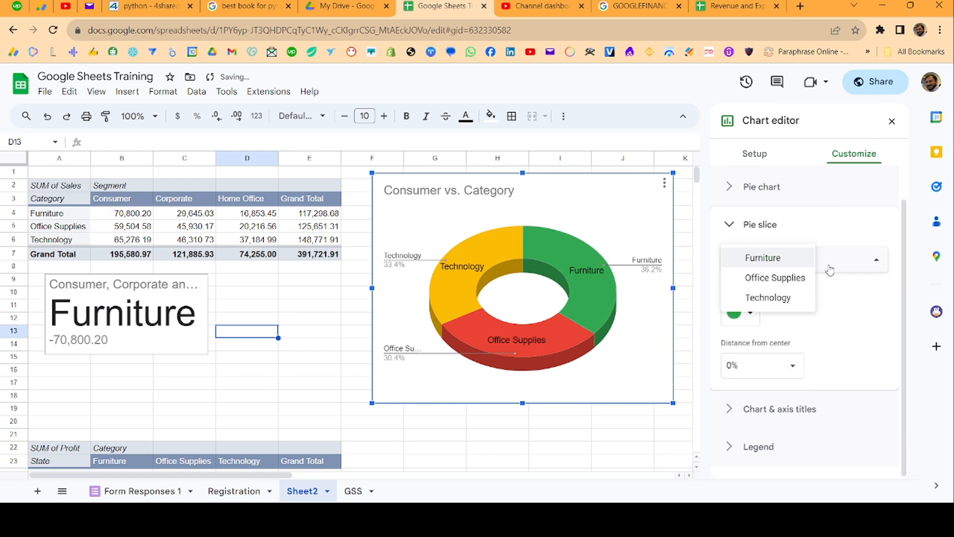
{"action": "left_click", "coordinate": [794, 298]}
{"action": "left_click", "coordinate": [745, 324]}
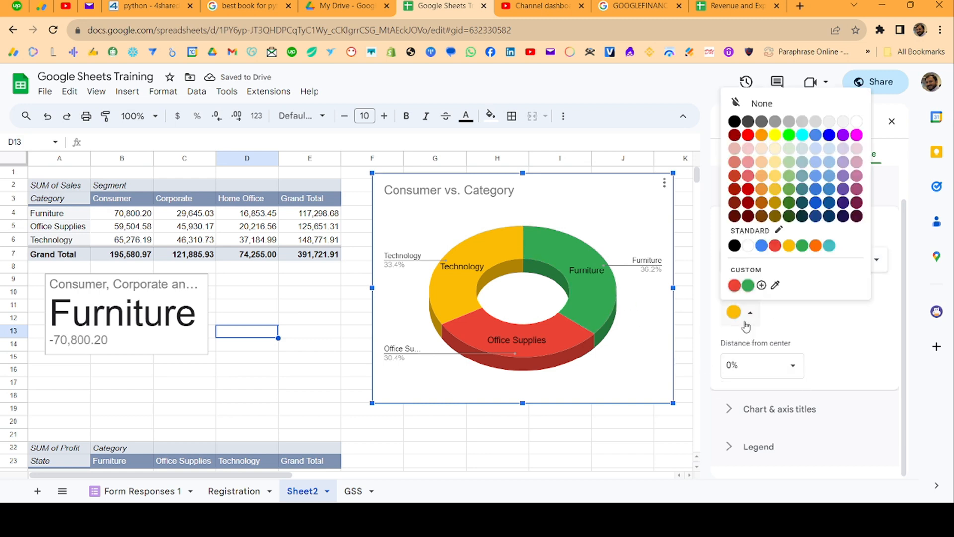
{"action": "left_click", "coordinate": [857, 135]}
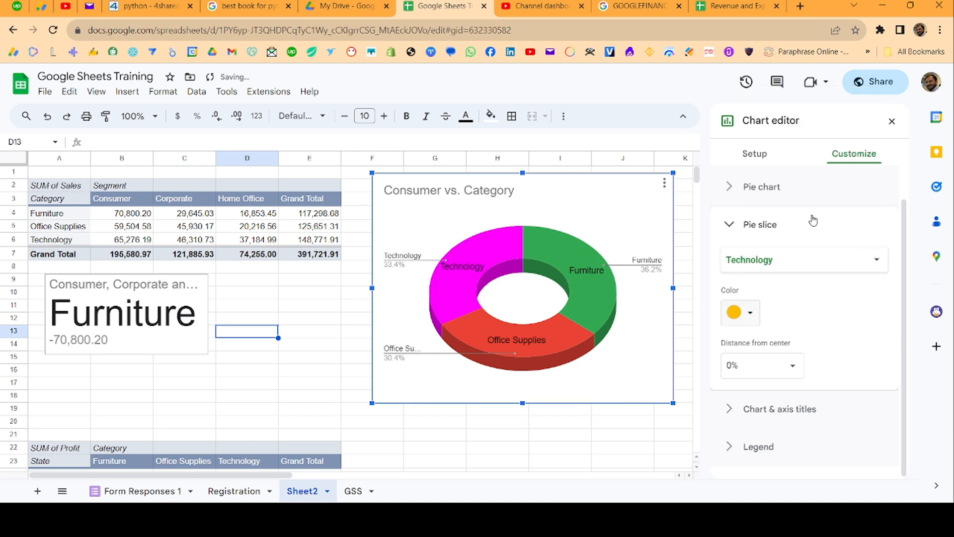
- Change the color of the pie chart's Office Supplies slice to cyan
{"action": "left_click", "coordinate": [795, 261]}
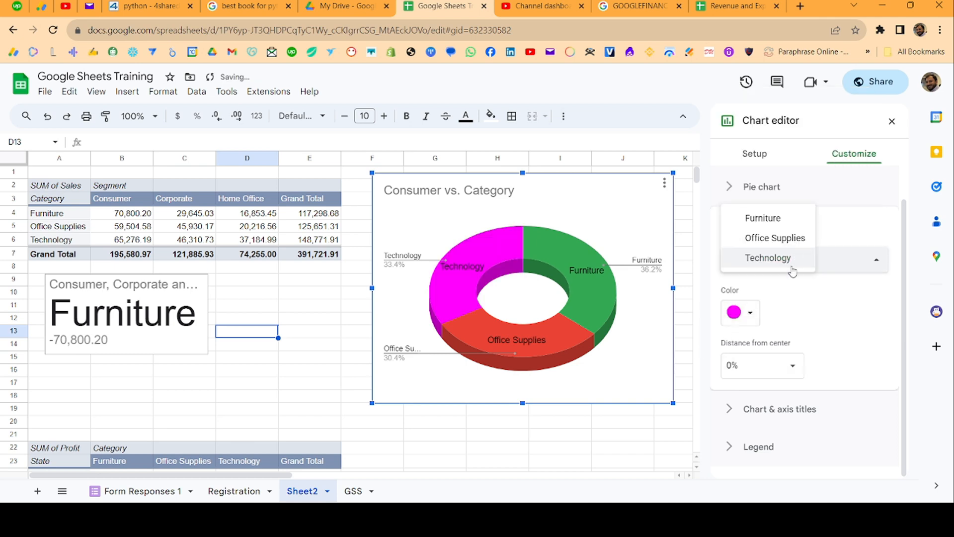
{"action": "left_click", "coordinate": [791, 239]}
{"action": "left_click", "coordinate": [750, 322]}
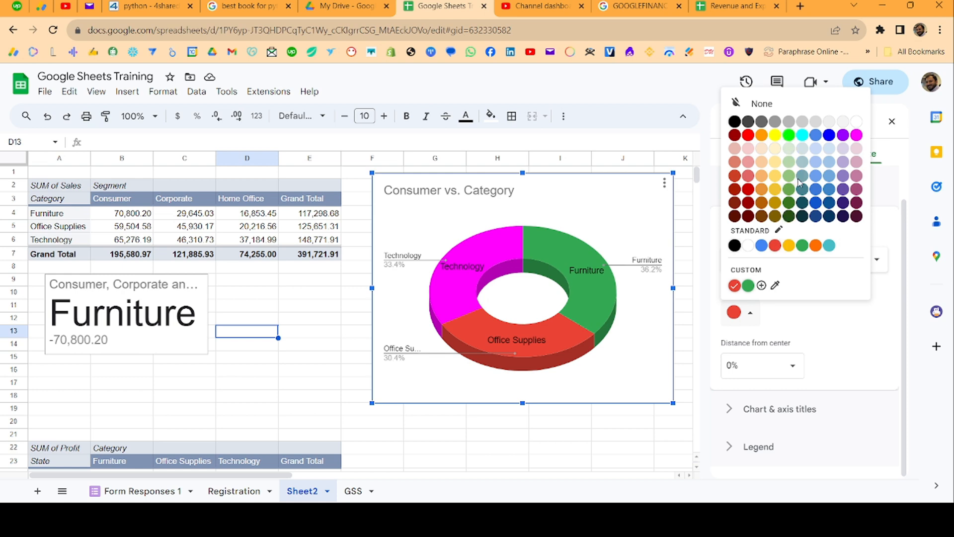
{"action": "left_click", "coordinate": [802, 136]}
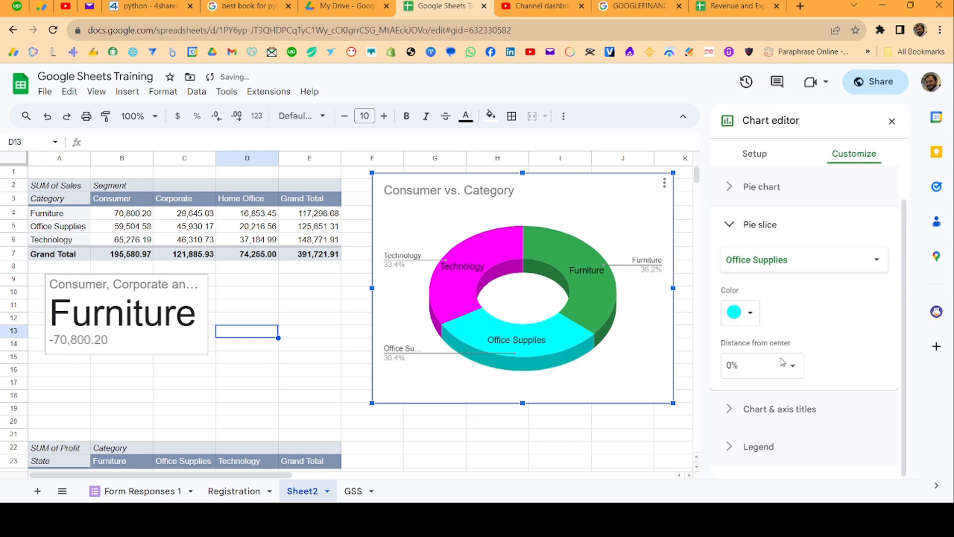
- Center the pie chart's title and make it bold
{"action": "left_click", "coordinate": [731, 409]}
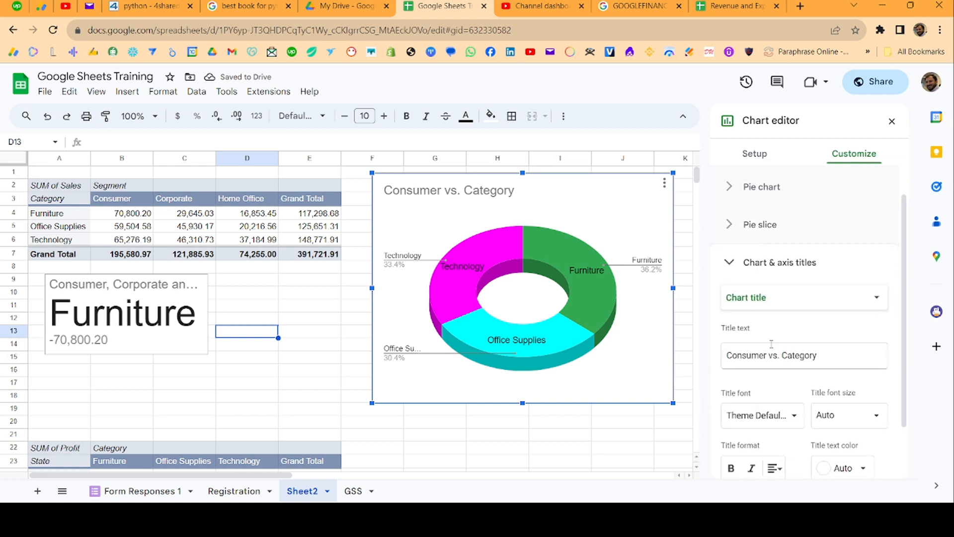
{"action": "left_click", "coordinate": [419, 188]}
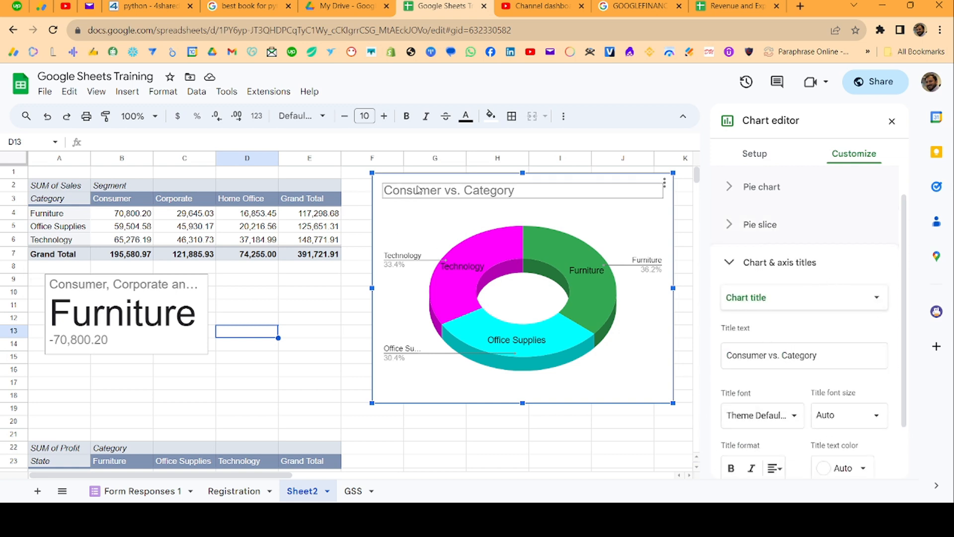
{"action": "left_click", "coordinate": [419, 188]}
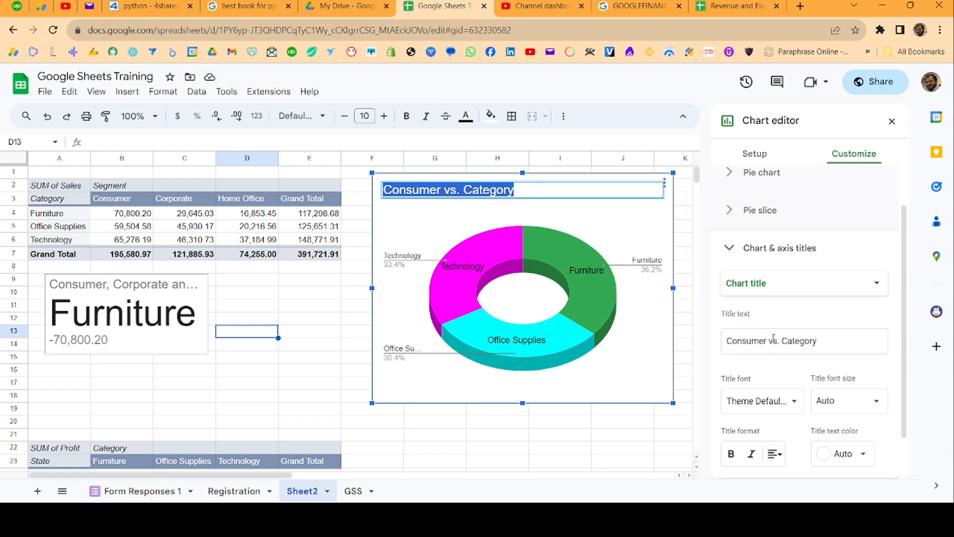
{"action": "scroll", "coordinate": [773, 337], "scroll_direction": "down", "scroll_amount": 1}
{"action": "left_click", "coordinate": [774, 404]}
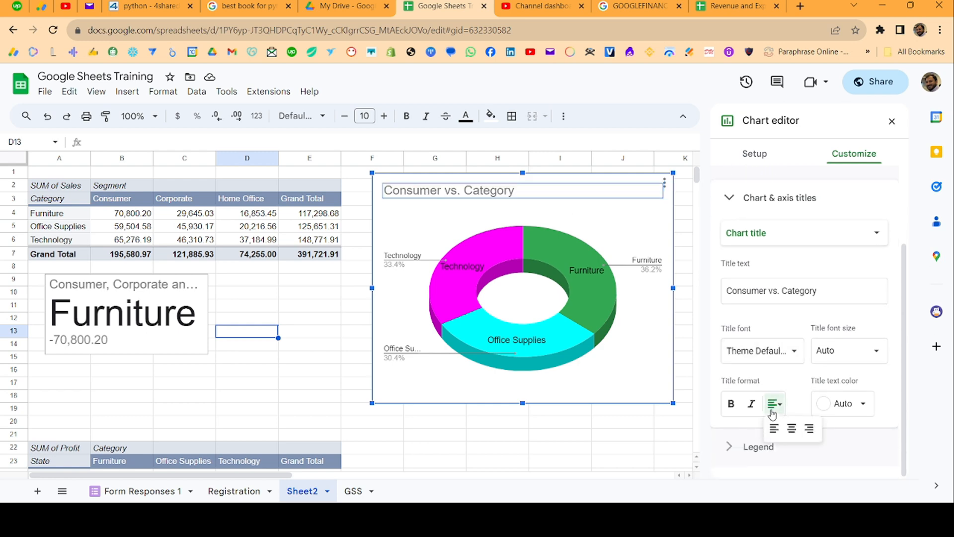
{"action": "left_click", "coordinate": [791, 428]}
{"action": "left_click", "coordinate": [731, 403]}
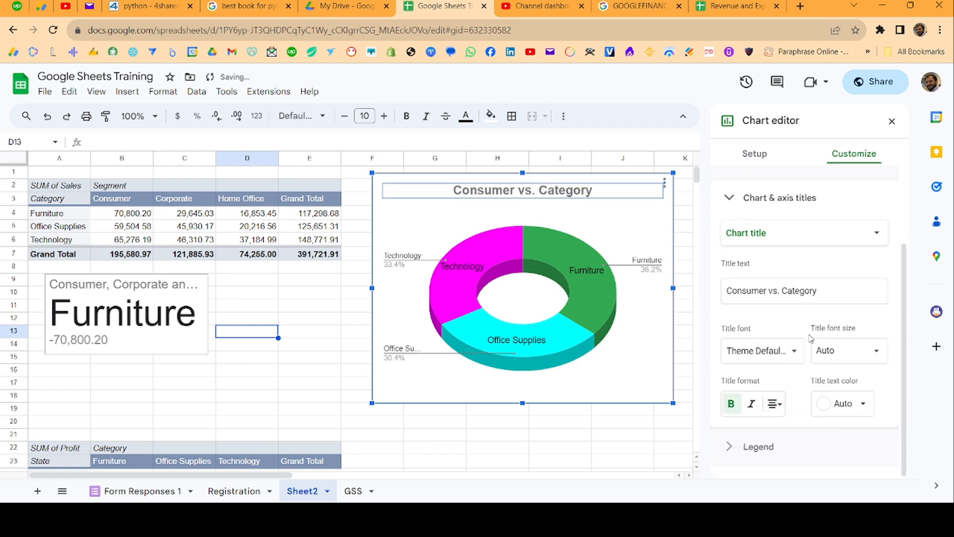
{"action": "left_click_drag", "start_coordinate": [820, 288], "coordinate": [651, 300]}
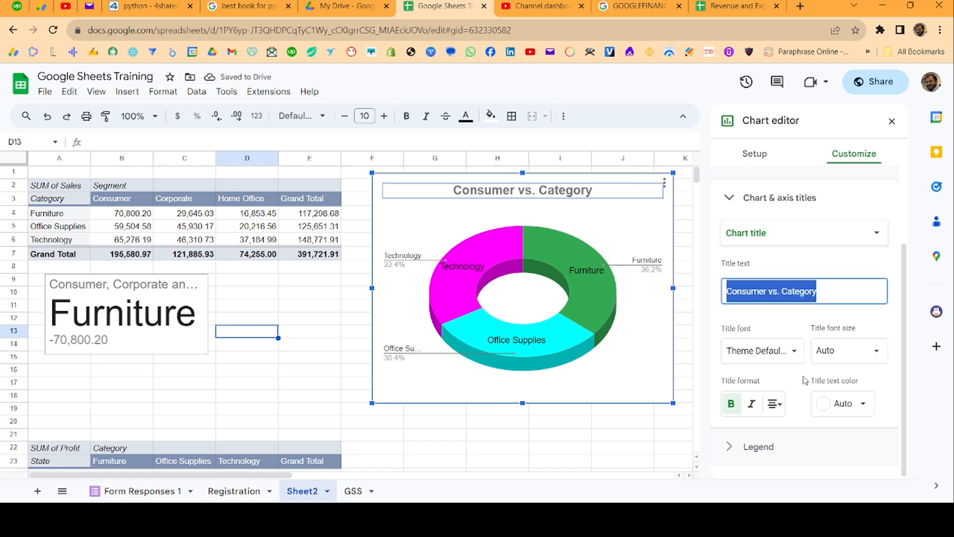
- Try the Top and Bottom legend positions on the pie chart, and return the legend position to Auto
{"action": "left_click", "coordinate": [735, 446]}
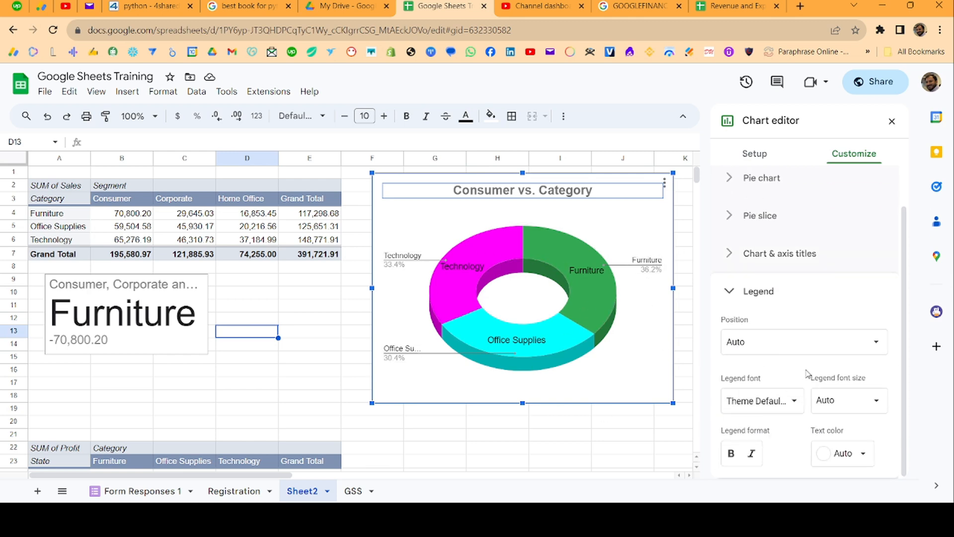
{"action": "left_click", "coordinate": [842, 340]}
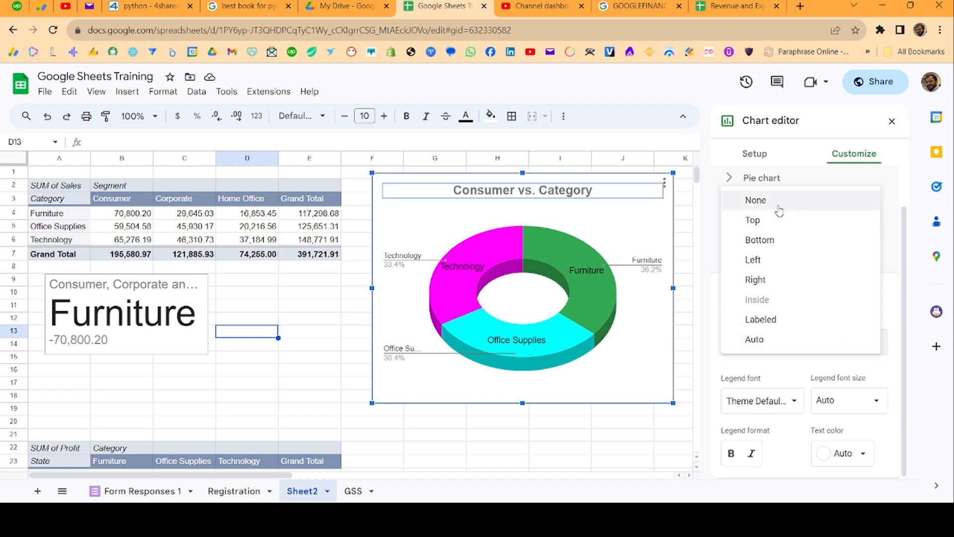
{"action": "left_click", "coordinate": [775, 220]}
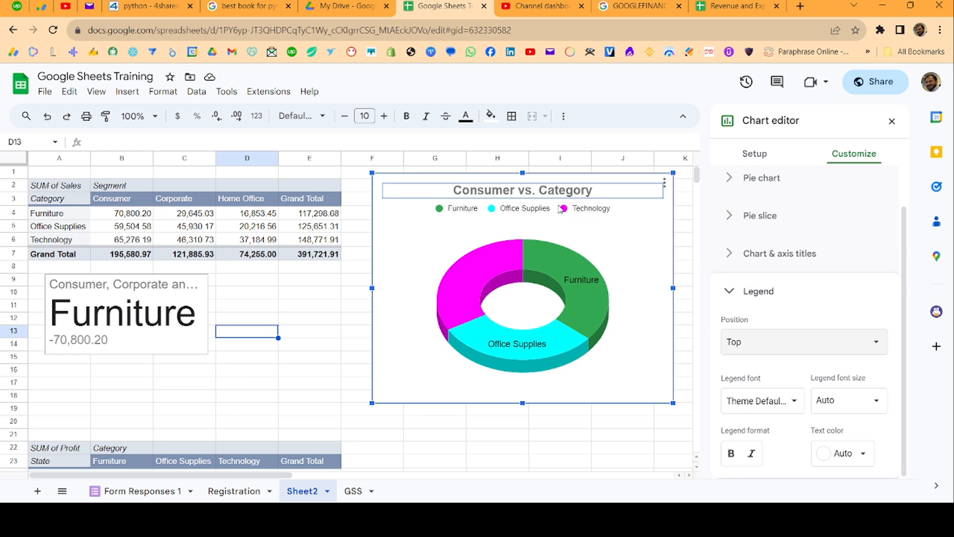
{"action": "left_click", "coordinate": [780, 347]}
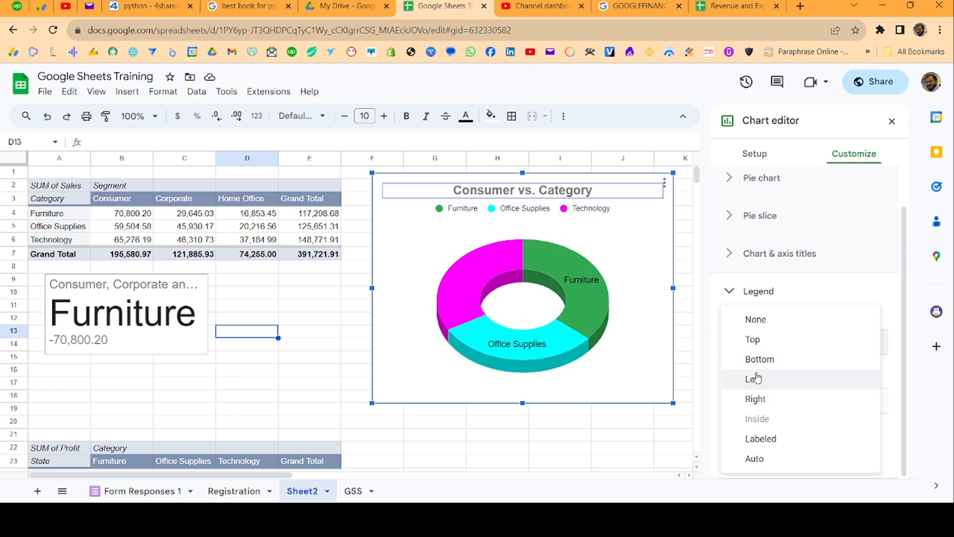
{"action": "left_click", "coordinate": [760, 358]}
{"action": "left_click", "coordinate": [763, 351]}
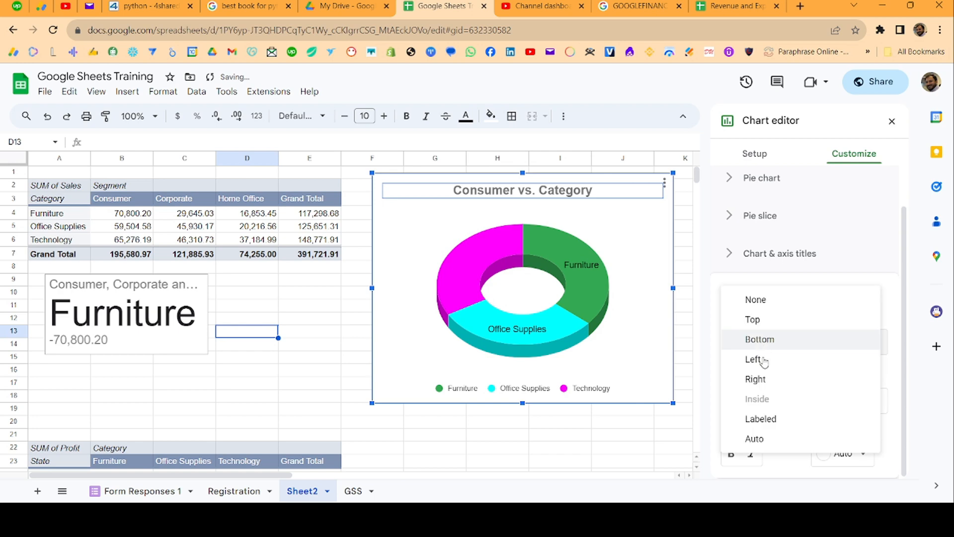
{"action": "left_click", "coordinate": [771, 437]}
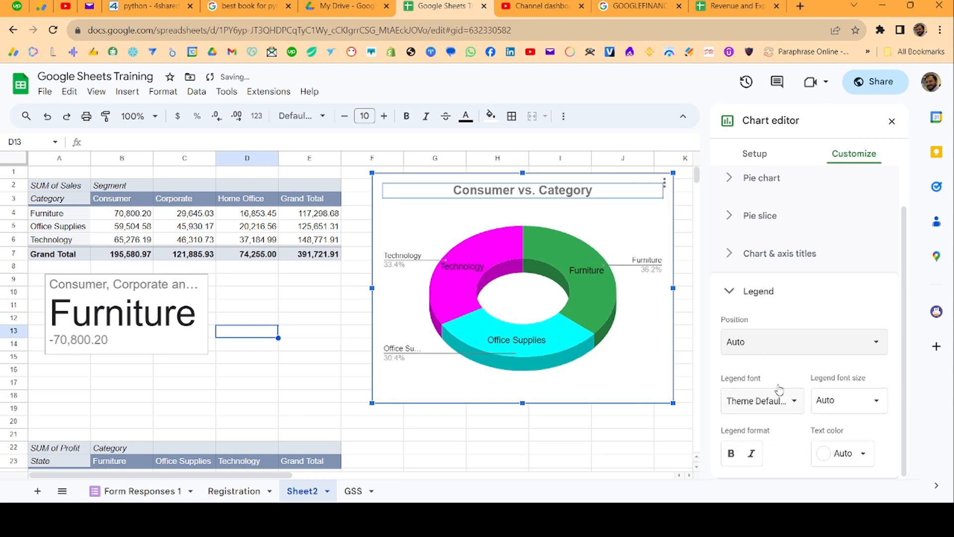